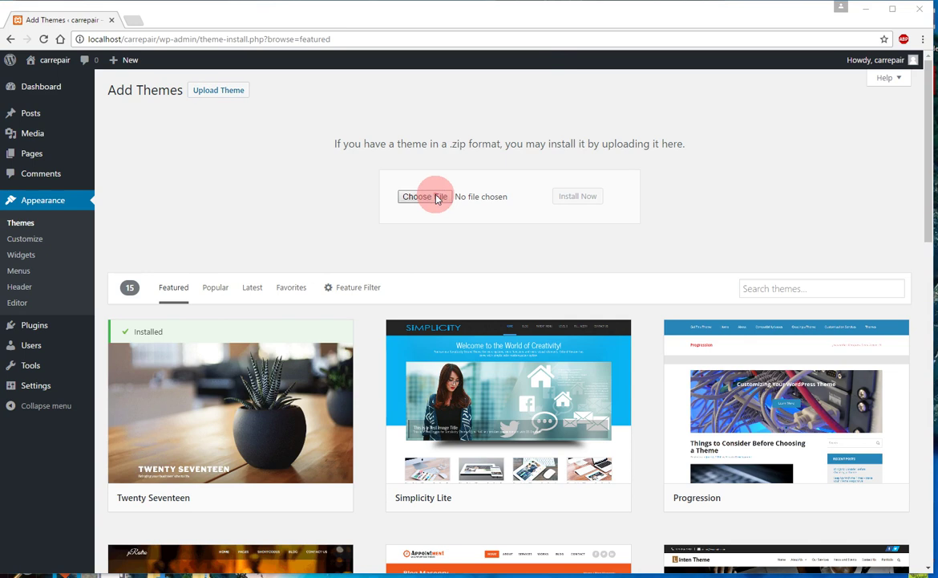
# Upload carrepair.zip as a new theme, install and activate it, and dismiss the activation notice.
pyautogui.click(108, 85)
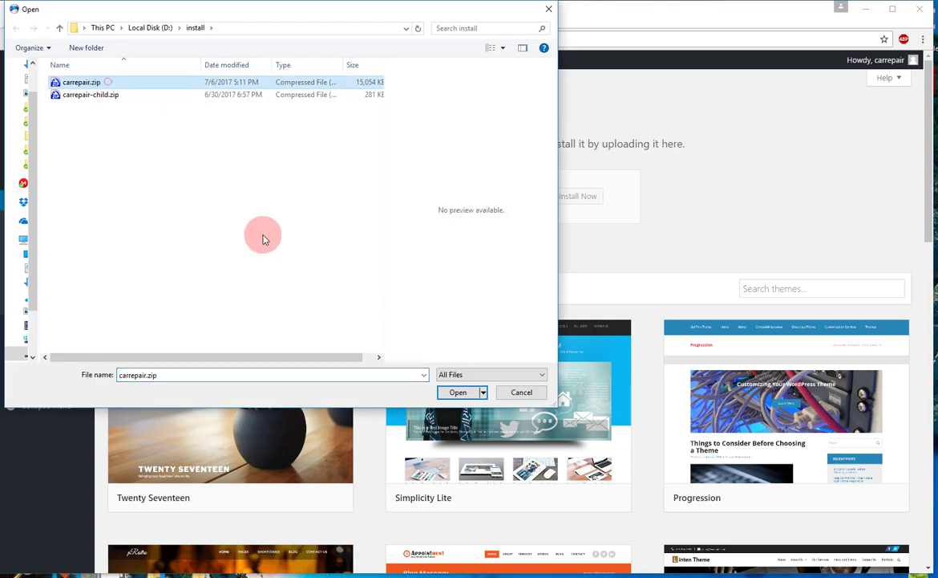
pyautogui.click(456, 392)
pyautogui.click(569, 195)
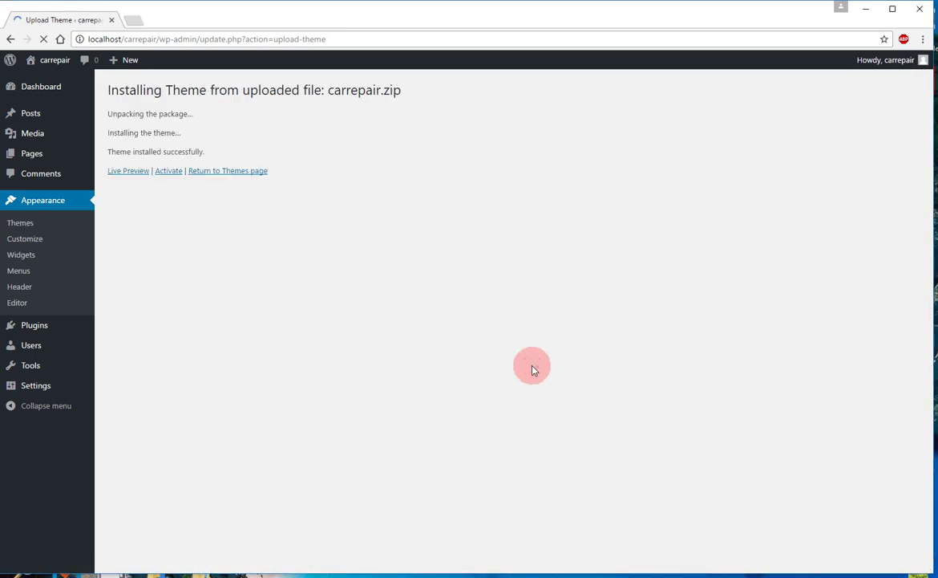
pyautogui.click(177, 175)
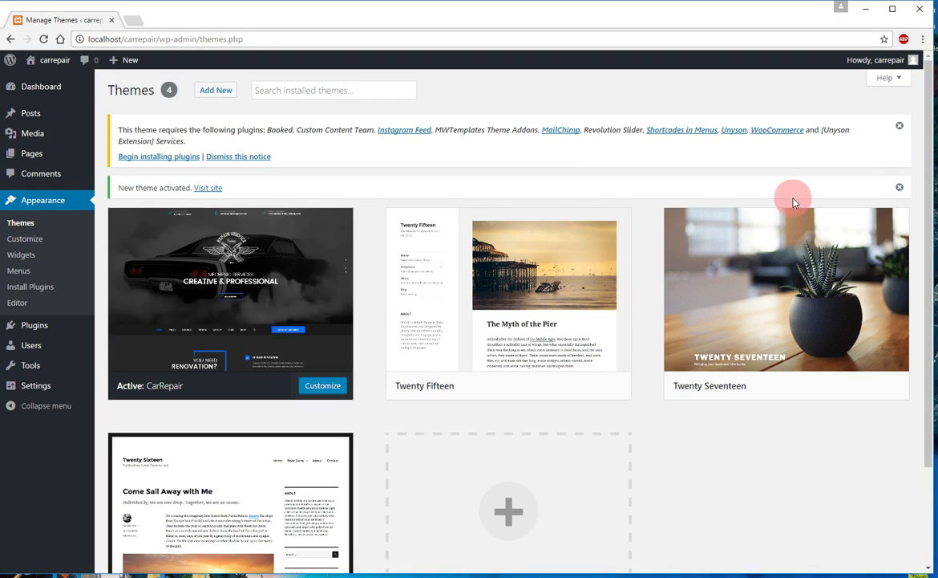
pyautogui.click(898, 188)
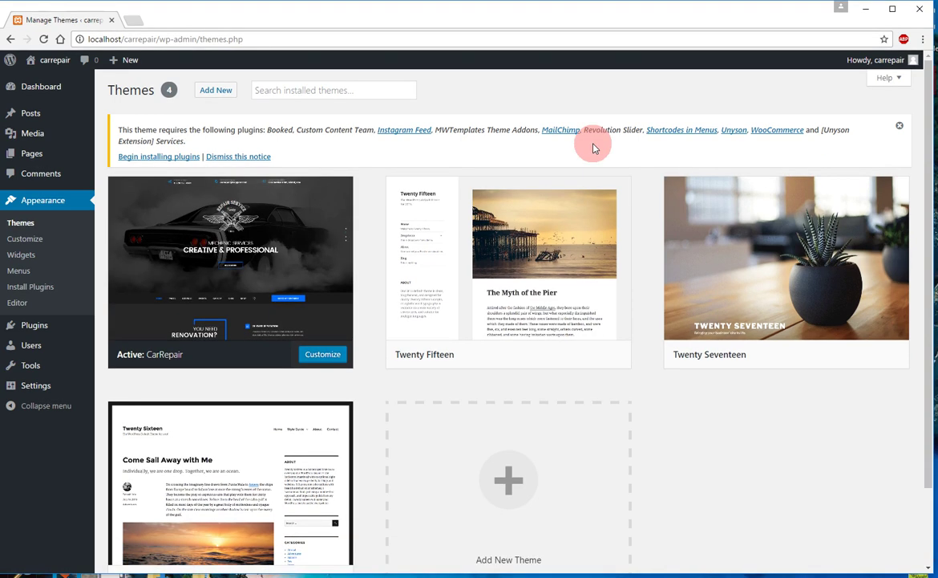
# Bulk-install all of the plugins the CarRepair theme requires and leave the installer once it finishes.
pyautogui.click(147, 157)
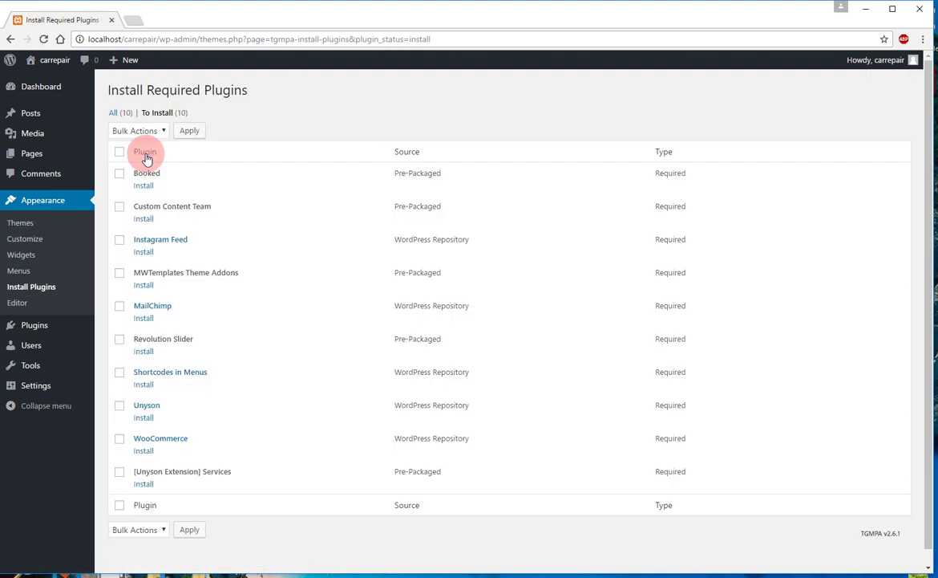
pyautogui.click(119, 151)
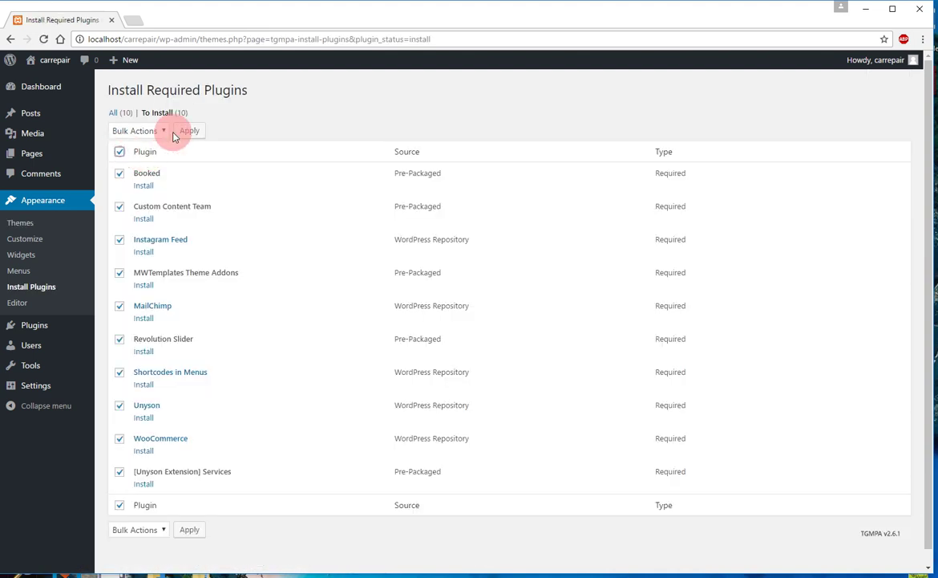
pyautogui.click(166, 134)
pyautogui.click(156, 152)
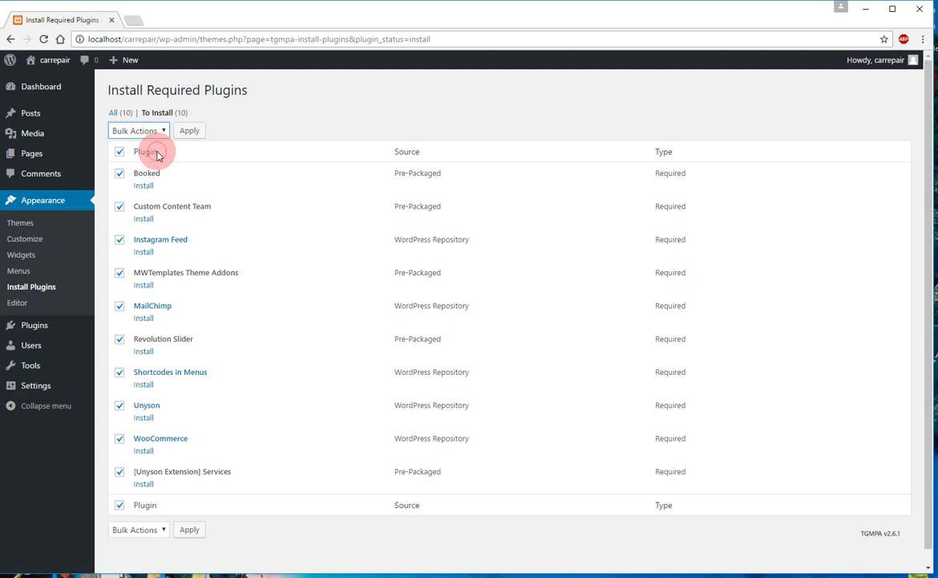
pyautogui.click(185, 130)
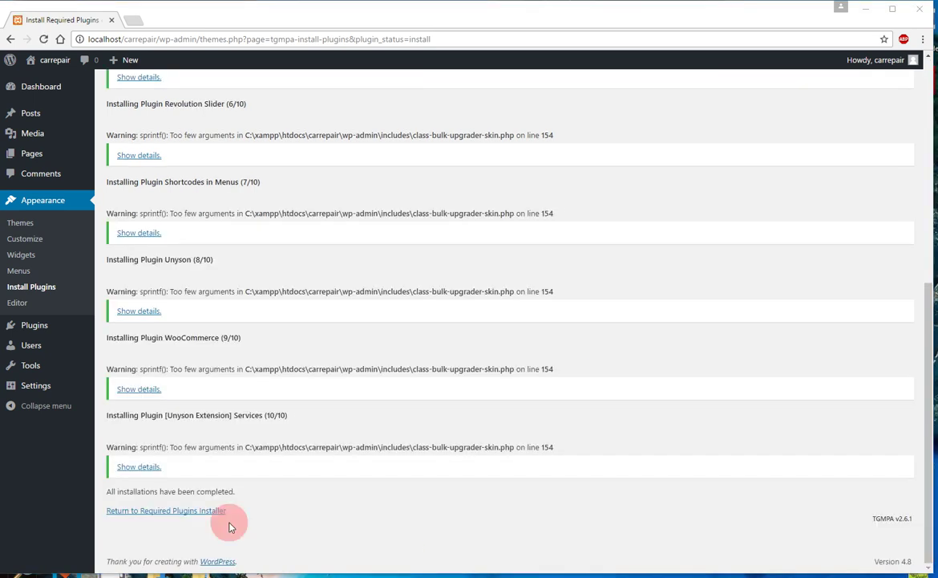
pyautogui.click(183, 514)
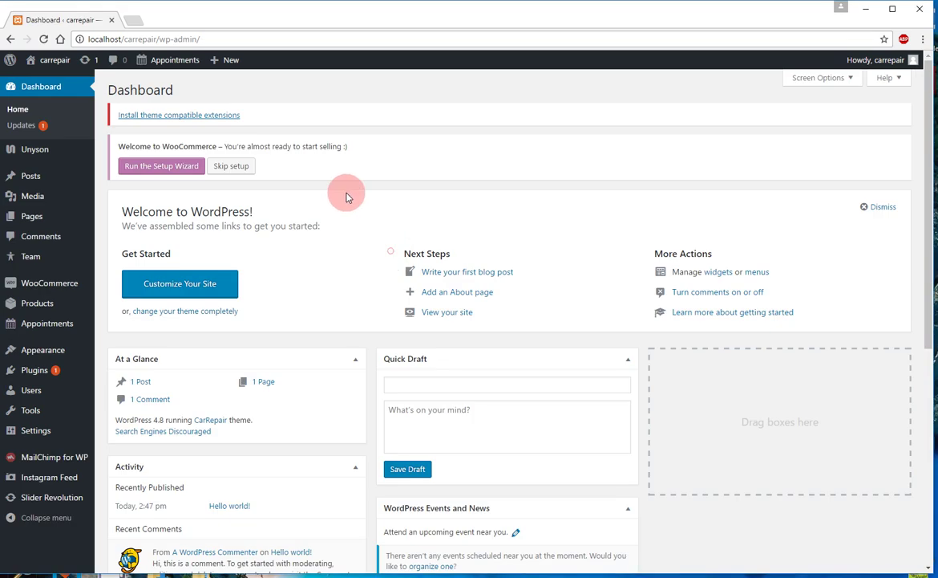
# Install the theme-compatible Unyson extensions and return to the extensions page.
pyautogui.click(215, 117)
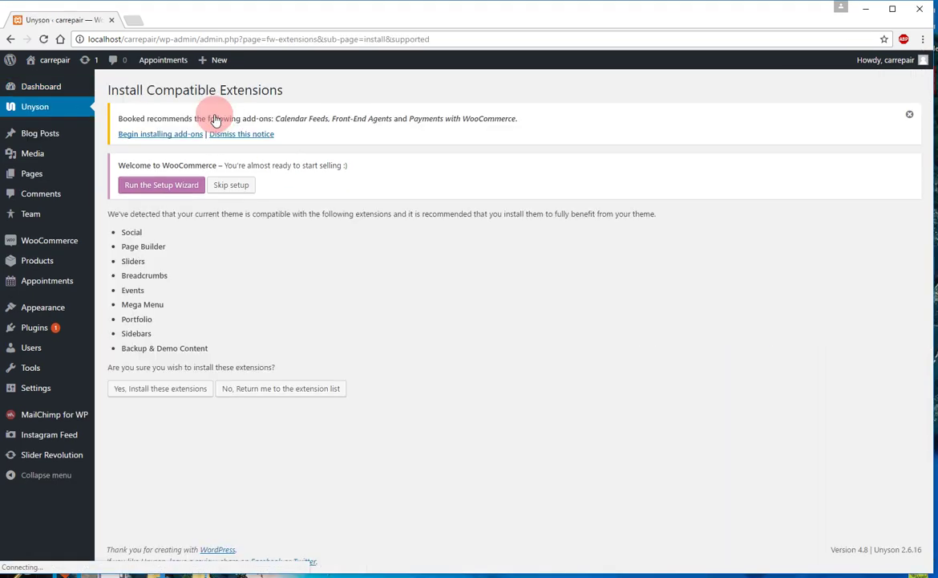
pyautogui.click(173, 387)
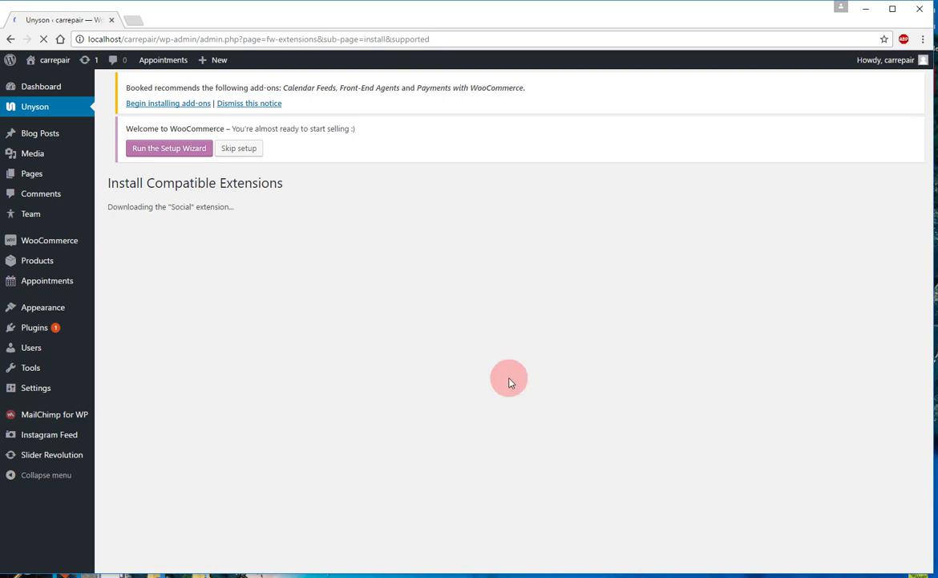
pyautogui.scroll(-10, 507, 528)
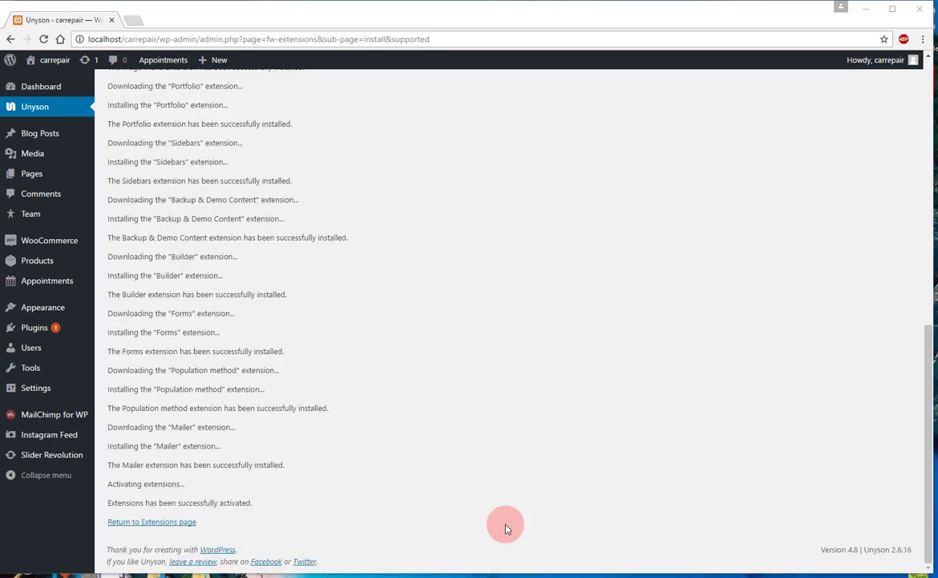
pyautogui.click(183, 523)
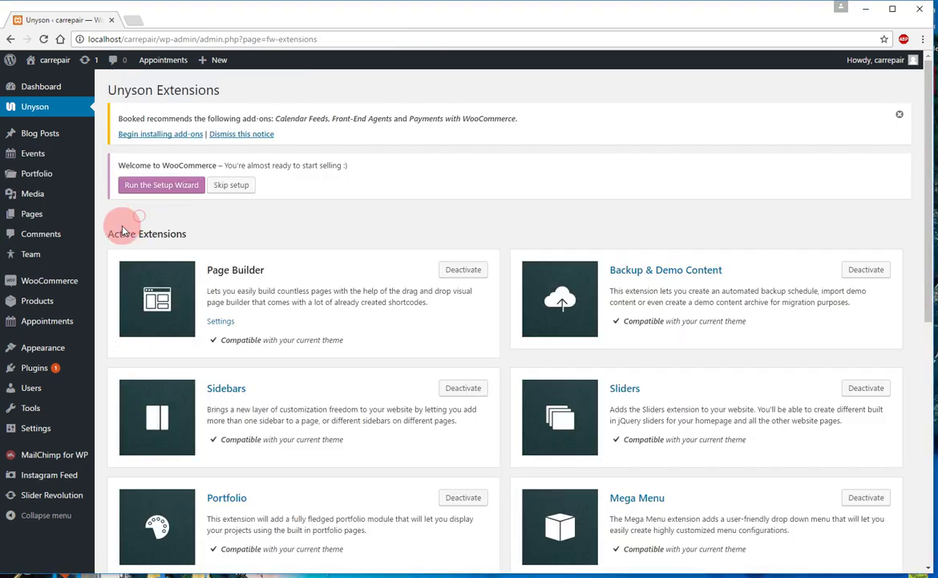
# Install the CarRepair Demo content, dismissing the MailChimp notice and accepting that existing site content is deleted.
pyautogui.moveTo(44, 354)
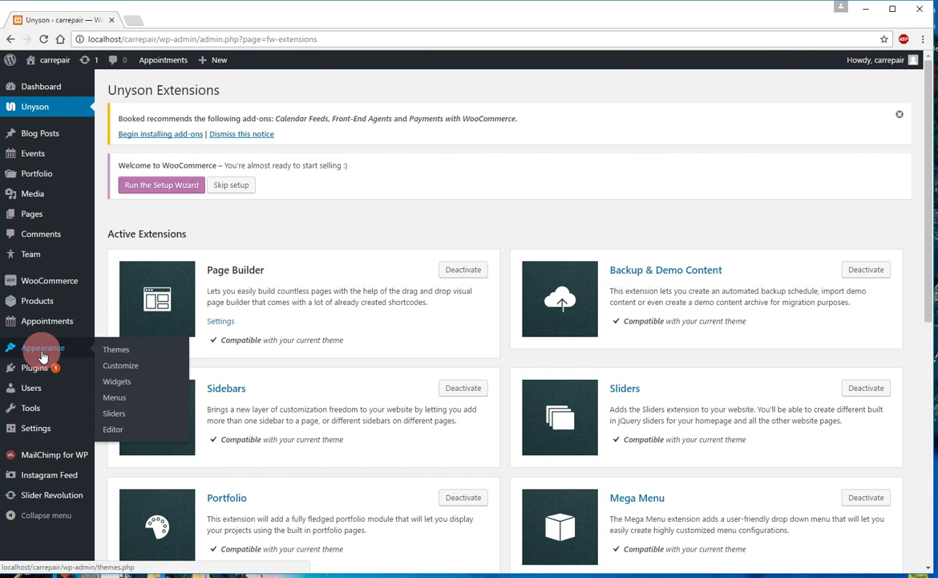
pyautogui.moveTo(32, 411)
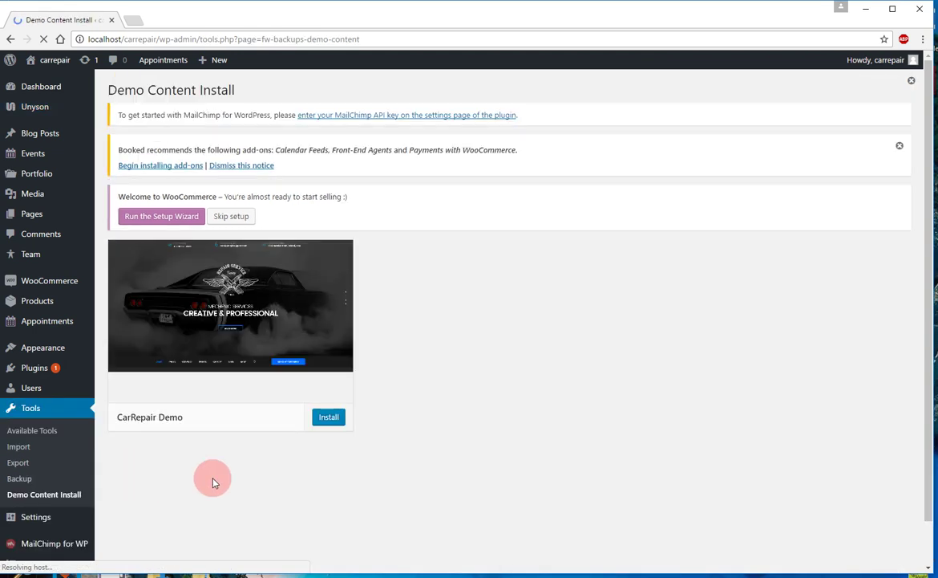
pyautogui.click(912, 80)
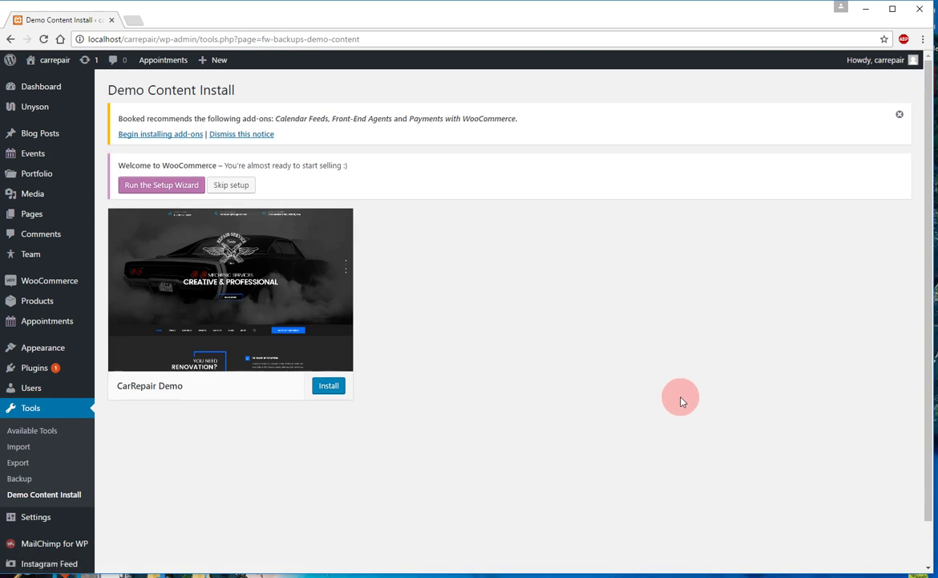
pyautogui.click(324, 386)
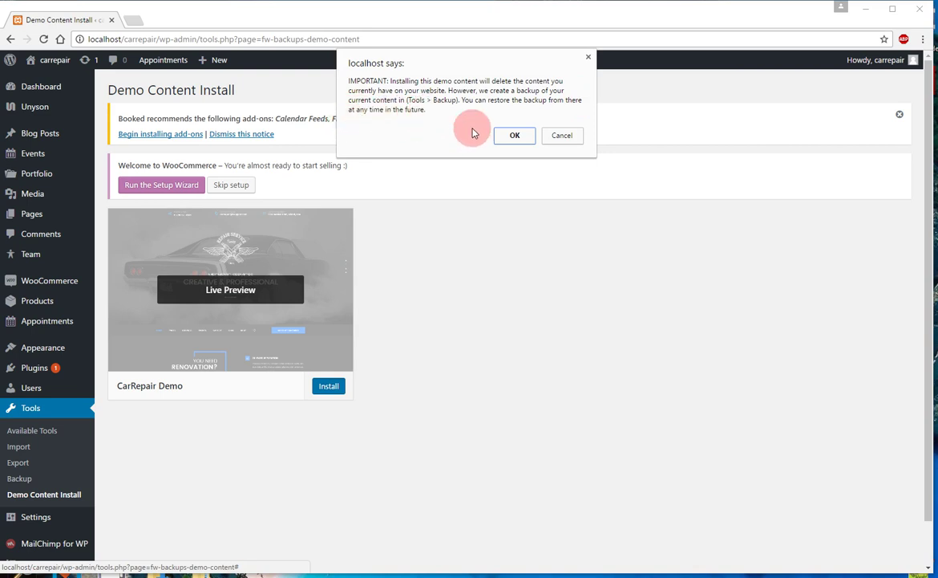
pyautogui.click(515, 136)
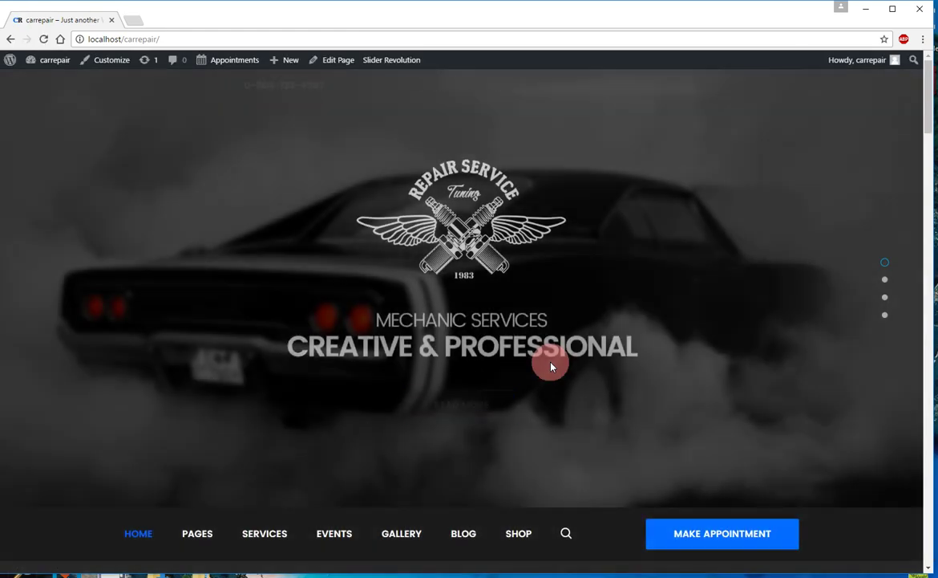
# Open the site's dashboard in a new browser tab and re-save the permalink settings with their options as they are.
pyautogui.moveTo(35, 70)
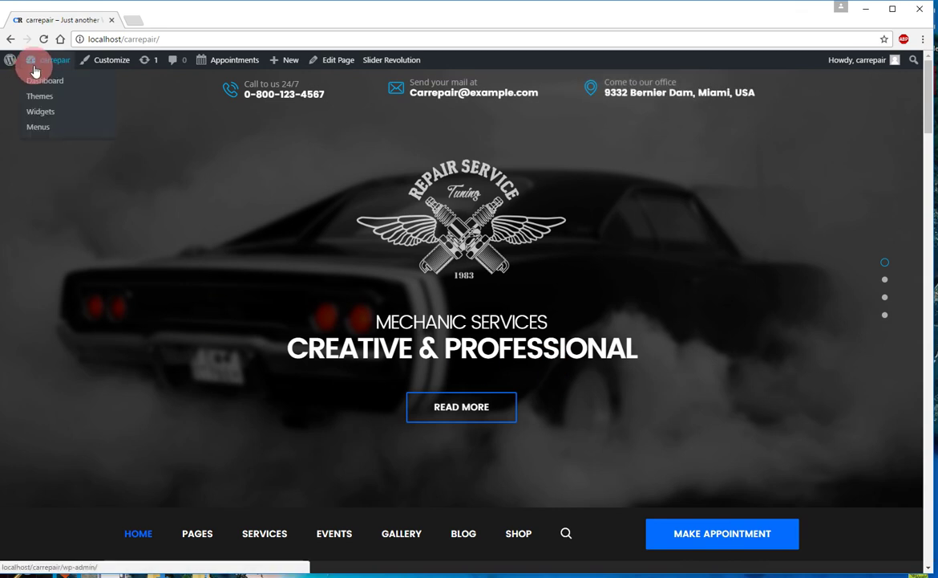
pyautogui.middleClick(35, 70)
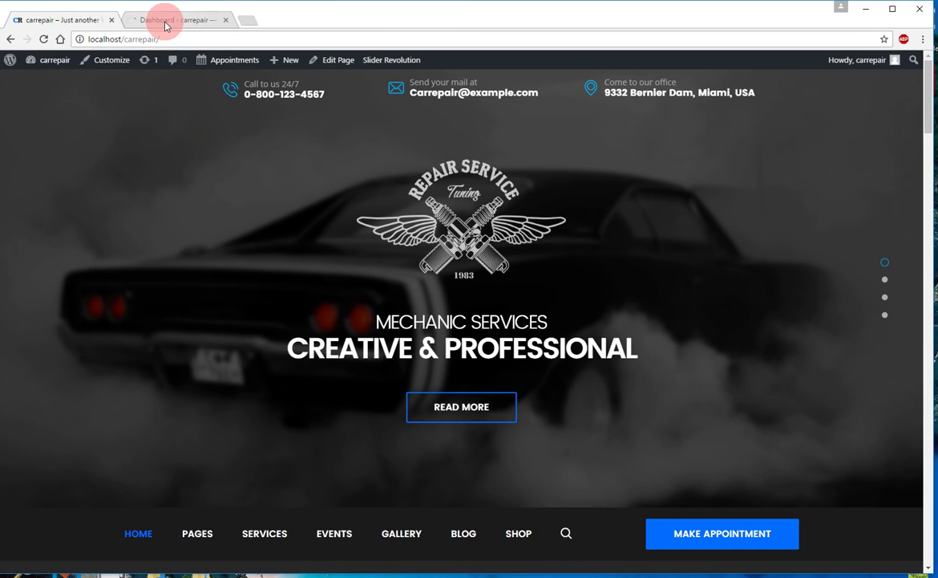
pyautogui.click(166, 24)
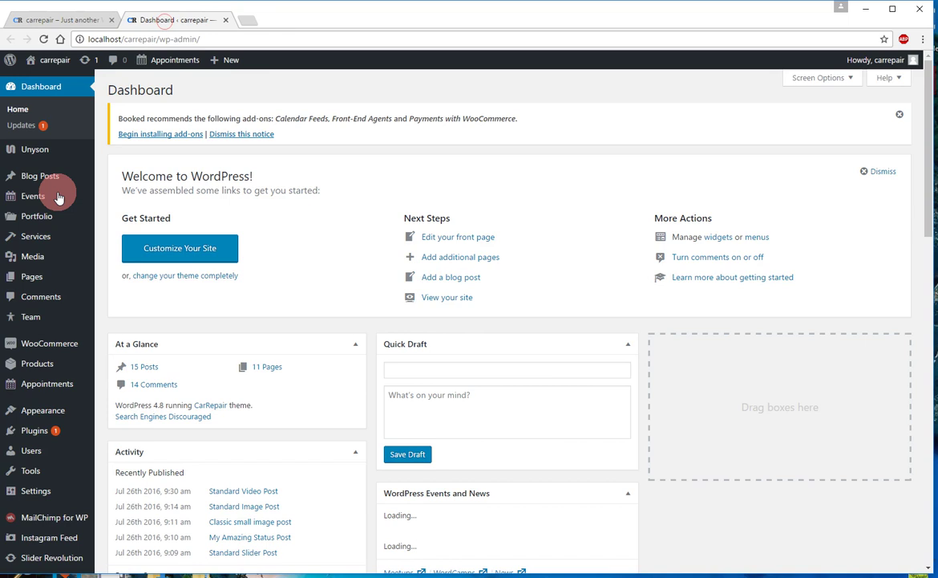
pyautogui.scroll(-2, 57, 197)
pyautogui.moveTo(80, 470)
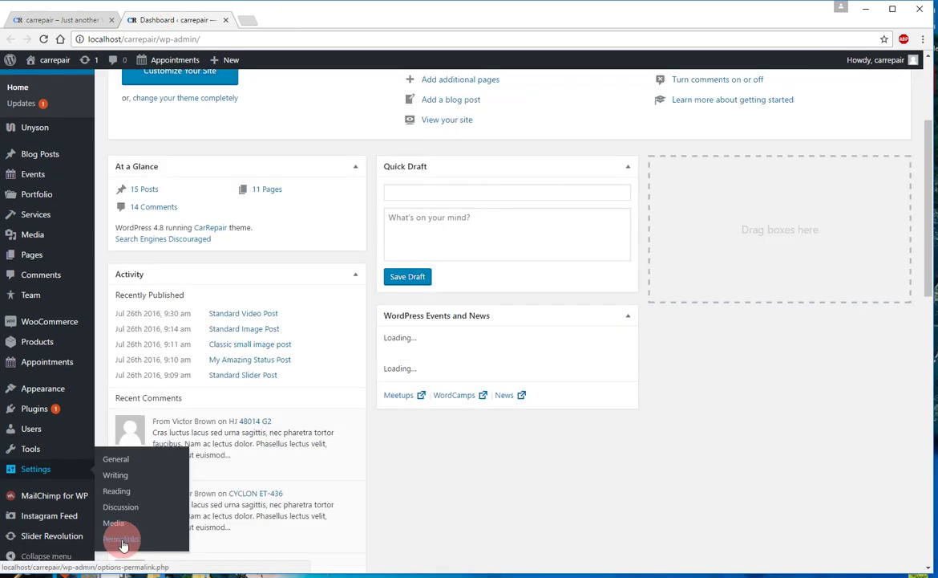
pyautogui.click(122, 542)
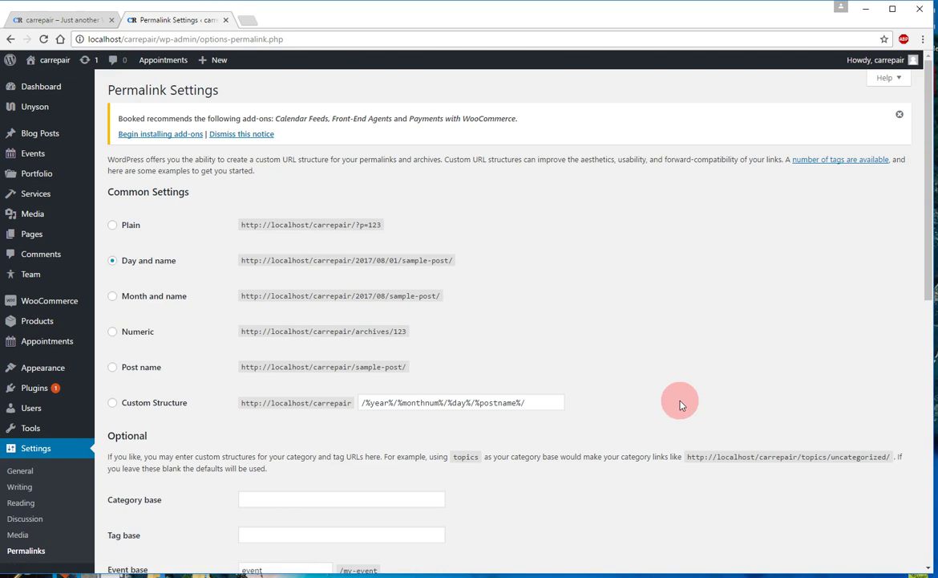
pyautogui.scroll(-7, 679, 405)
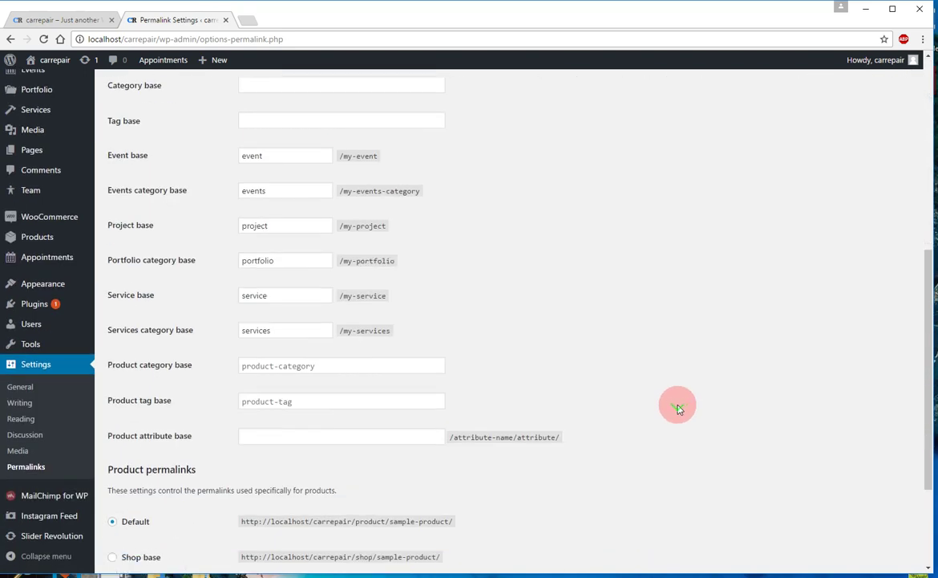
pyautogui.click(139, 512)
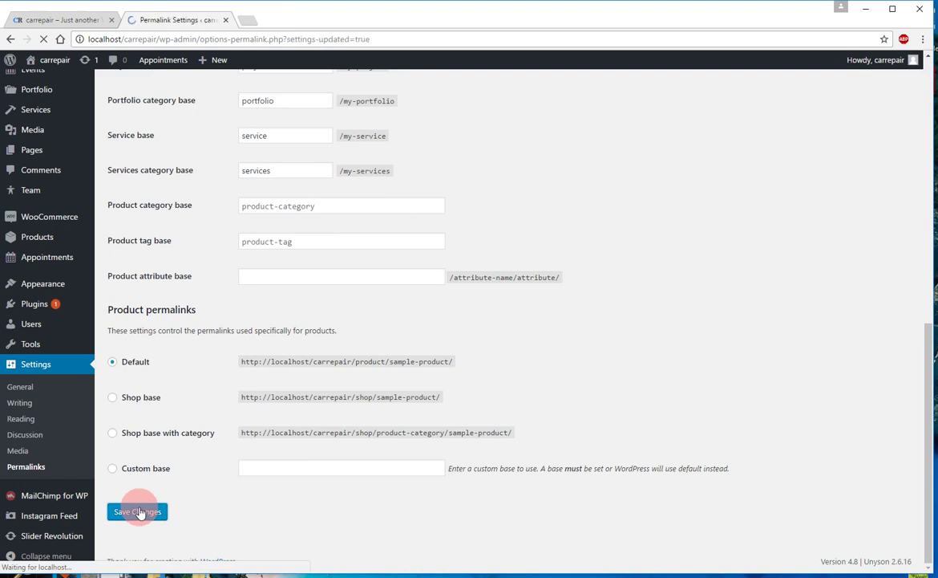
# Reload the site's home page and look through it down to the footer, then return to its beginning.
pyautogui.click(70, 18)
pyautogui.click(44, 38)
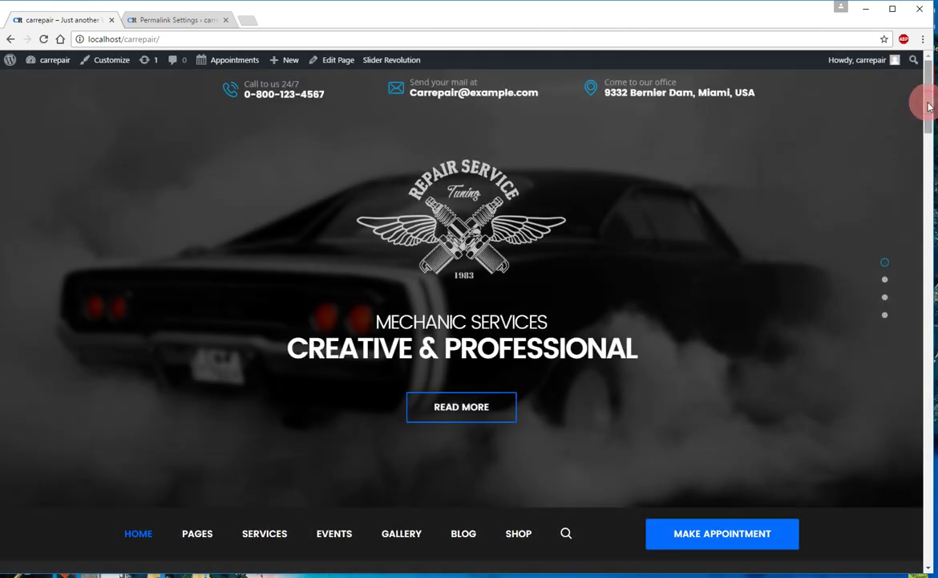
pyautogui.scroll(-3, 918, 120)
pyautogui.scroll(-3, 932, 135)
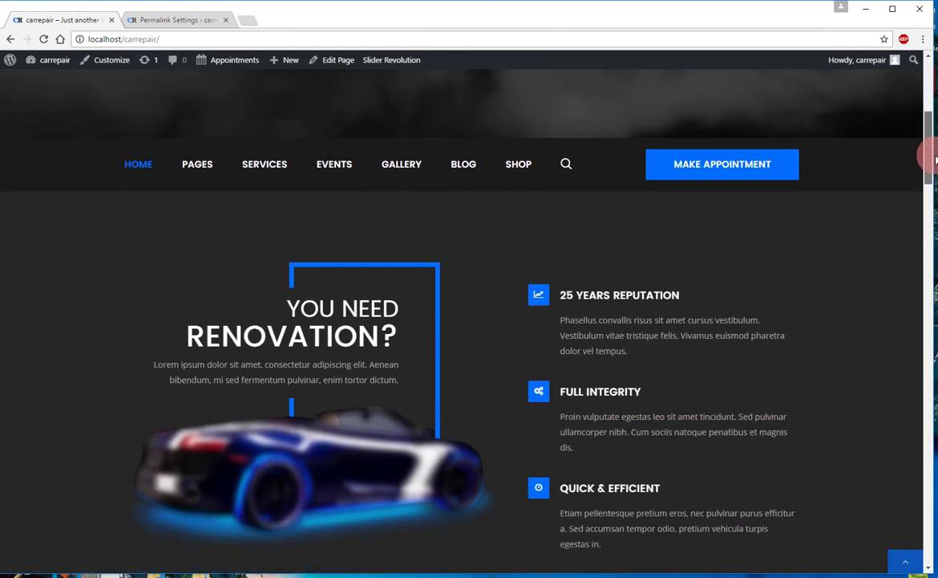
pyautogui.moveTo(931, 171); pyautogui.dragTo(931, 227)
pyautogui.moveTo(931, 235); pyautogui.dragTo(932, 534)
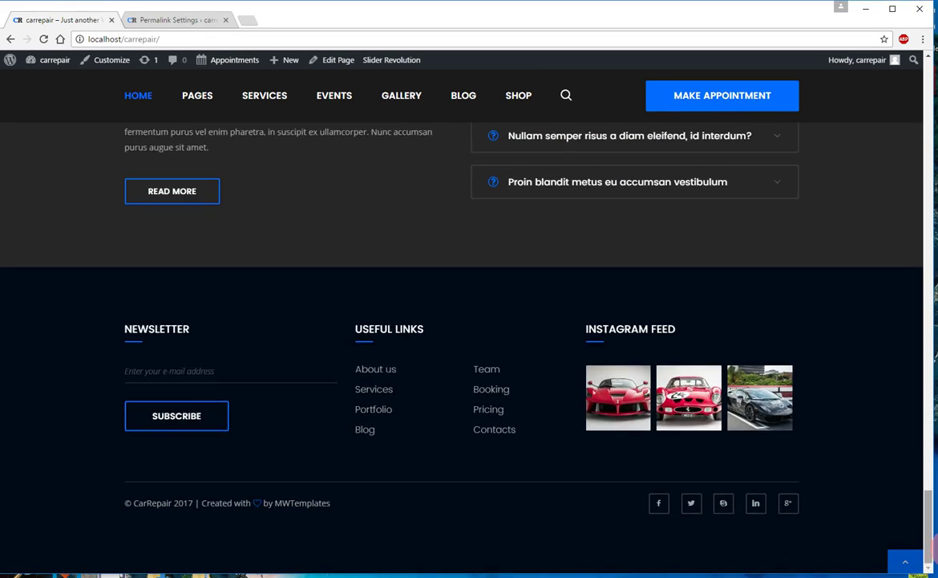
pyautogui.click(906, 563)
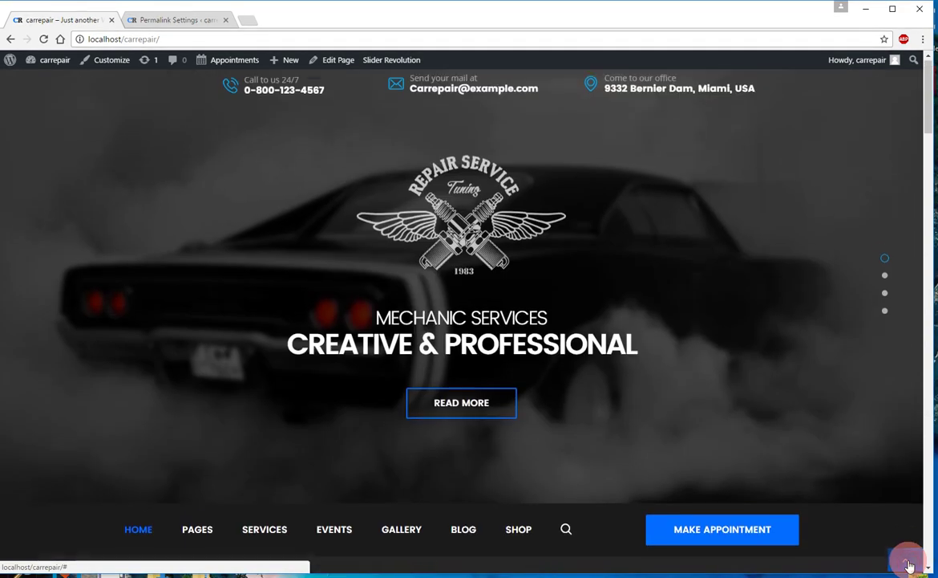